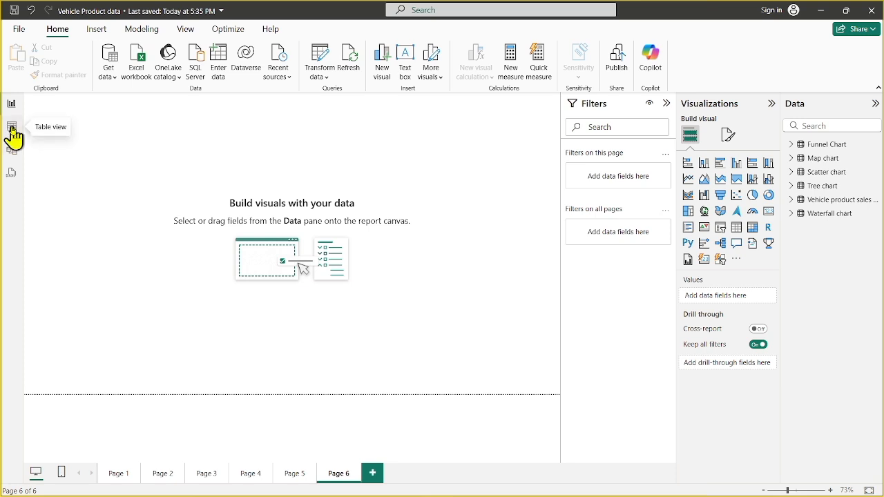
- Examine the records of the Tree chart table in Table view and return to the report
click(12, 129)
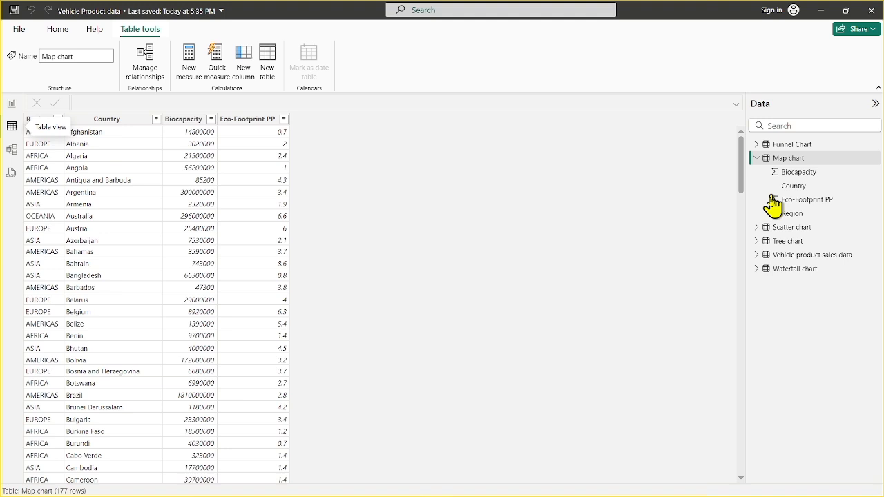
click(782, 243)
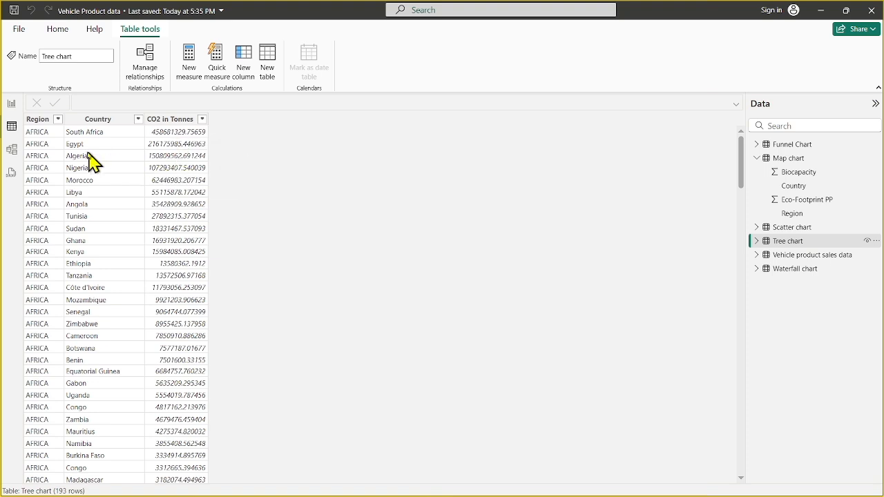
click(12, 107)
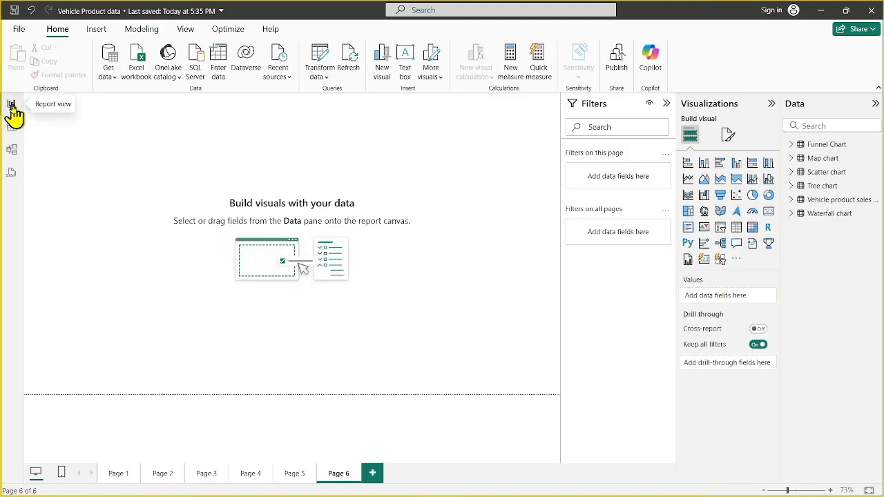
- Add an enlarged treemap to Page 6 with Region as the category and CO2 in Tonnes as the values
click(688, 211)
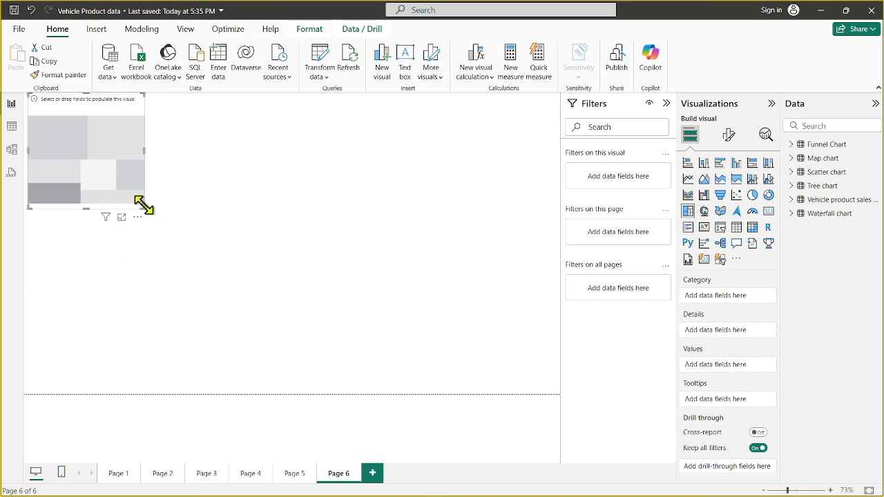
drag(144, 205, 341, 306)
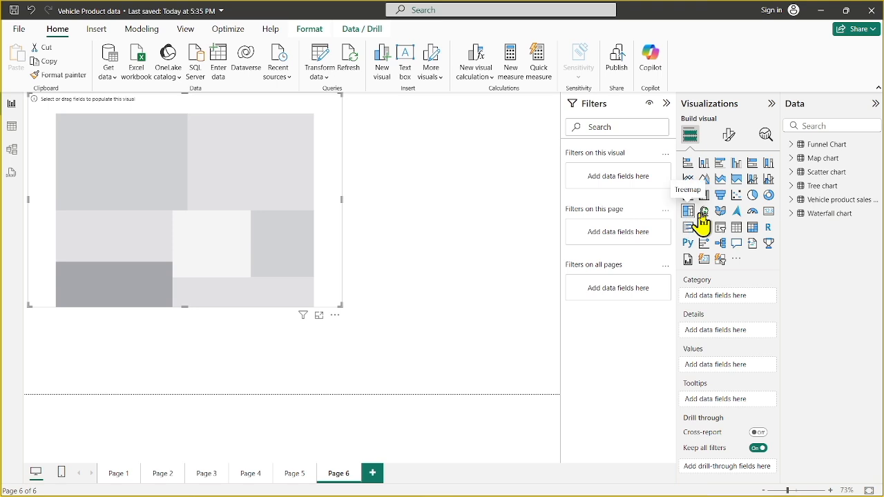
click(792, 186)
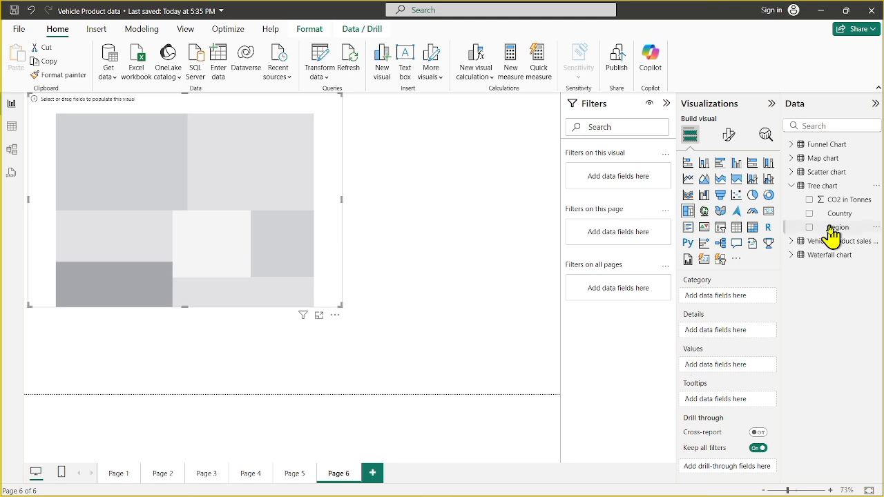
drag(830, 230, 706, 302)
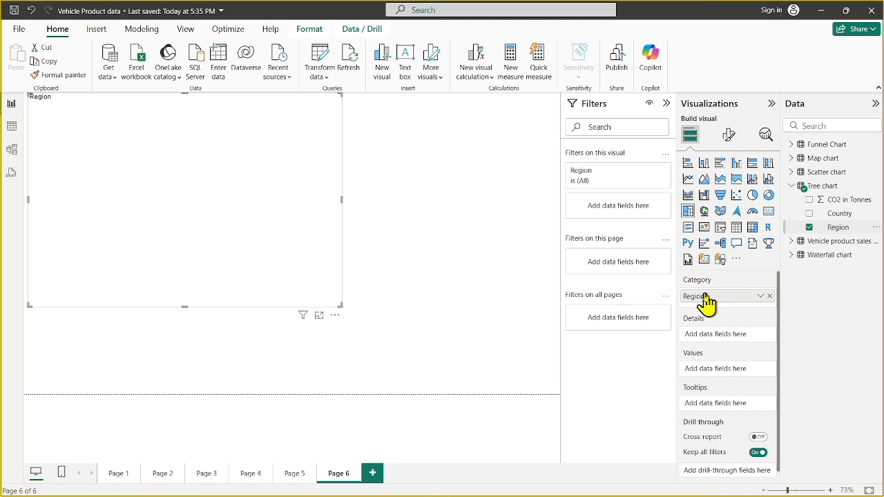
drag(849, 199, 706, 380)
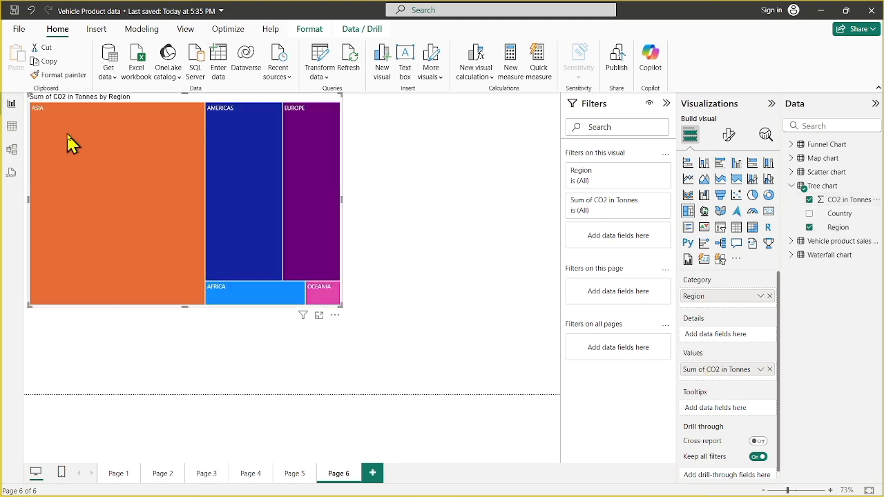
- Add Country as the treemap's details and inspect the country breakdown within the regions
mouse_move(76, 134)
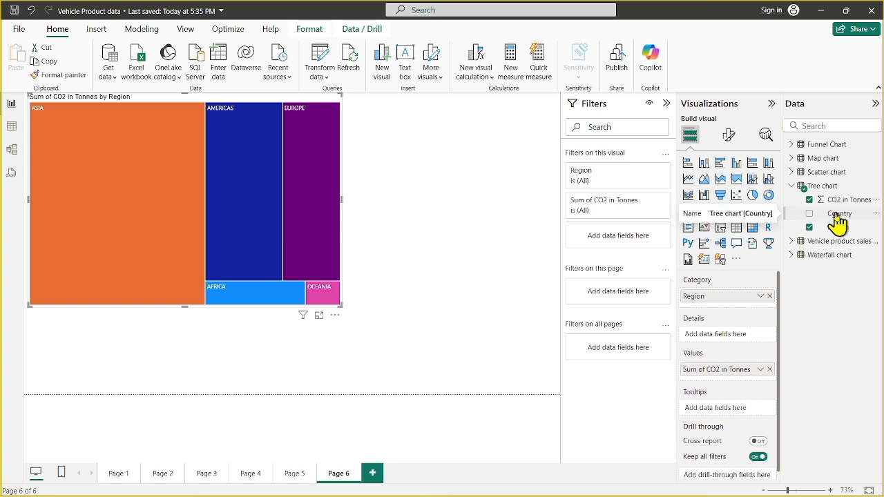
drag(836, 218, 712, 335)
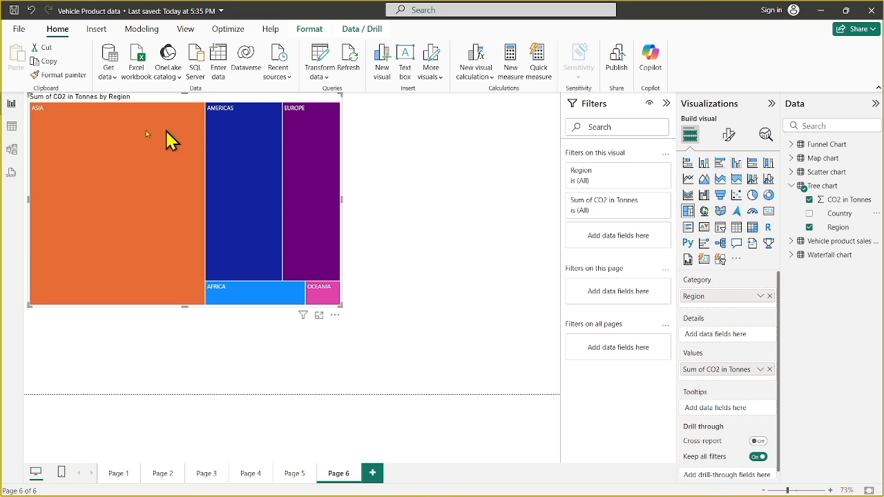
mouse_move(78, 193)
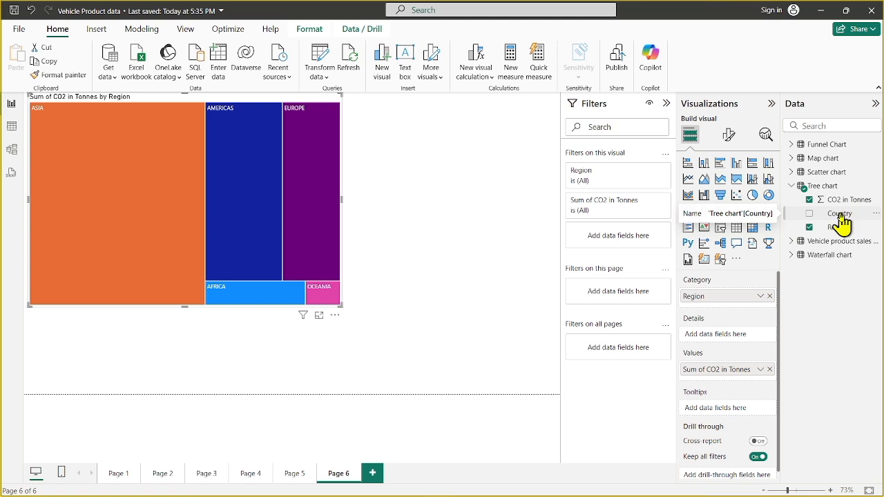
drag(841, 219, 706, 344)
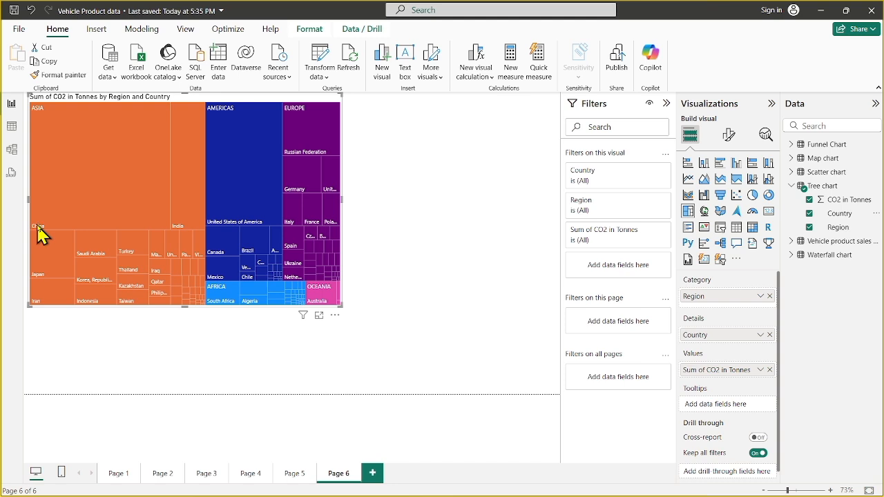
mouse_move(37, 227)
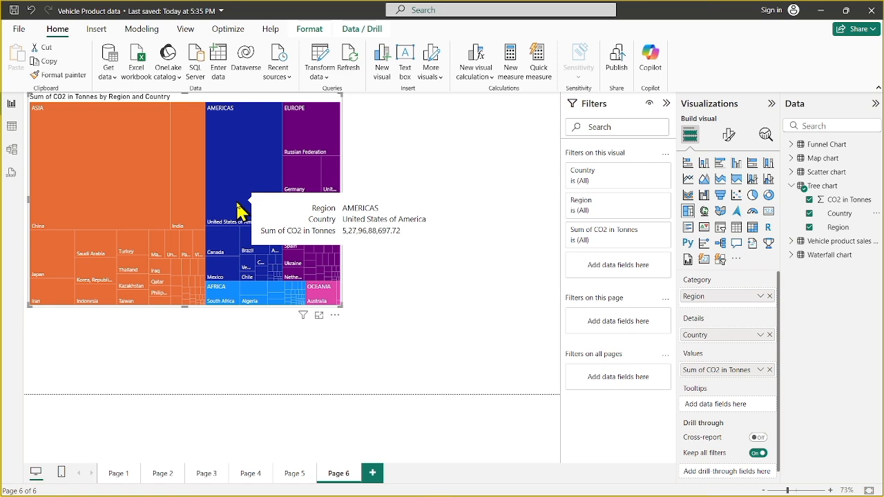
- Change the treemap to a map visual and add a new report page
click(705, 212)
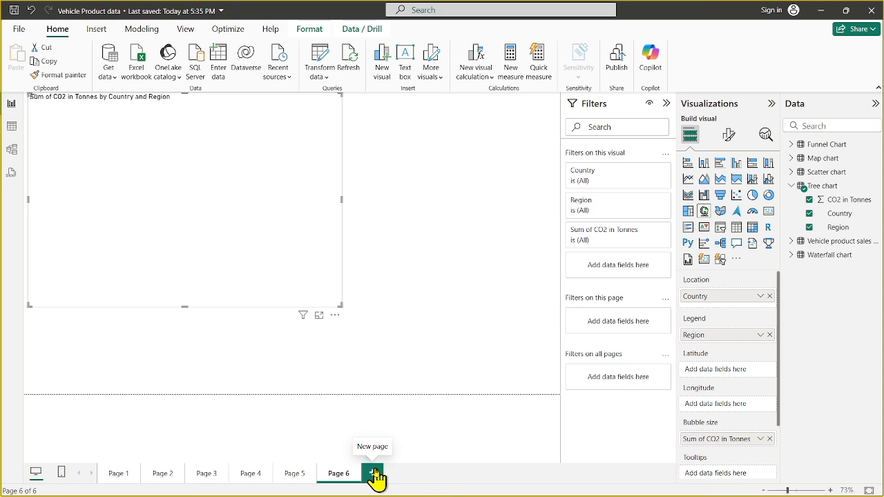
click(371, 474)
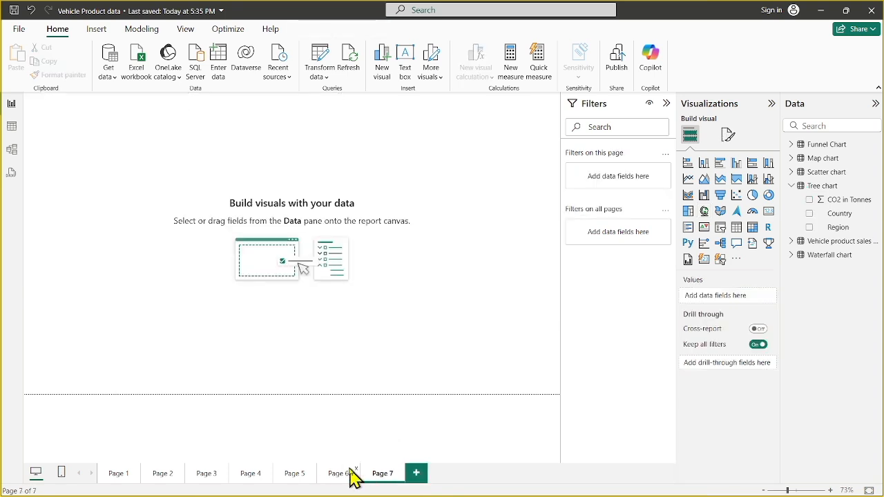
- Change the CO2 map visual on Page 6 back to a treemap
click(339, 480)
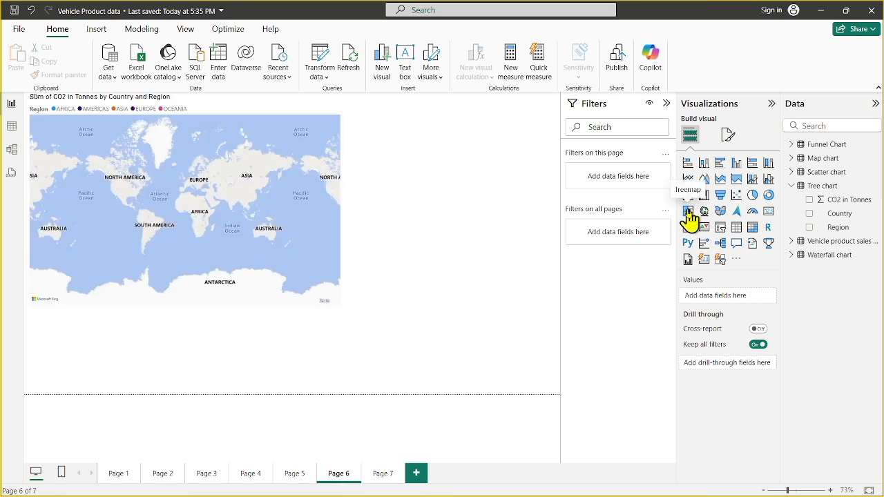
click(688, 213)
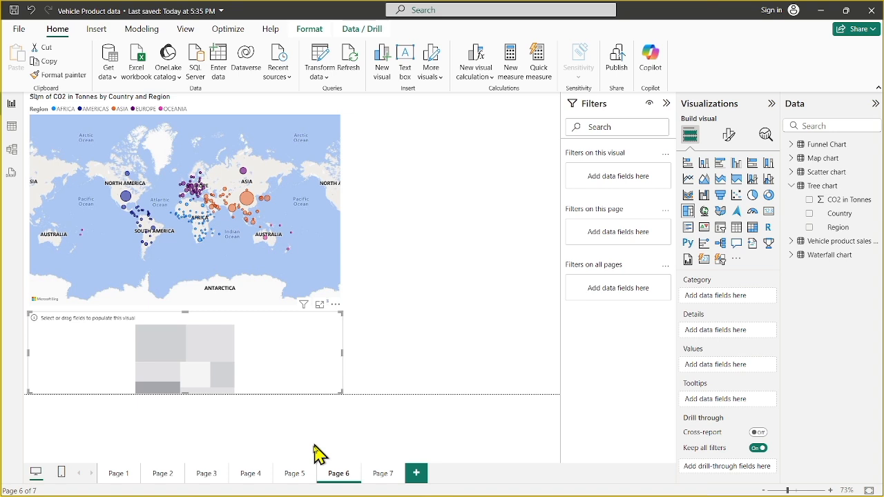
click(687, 215)
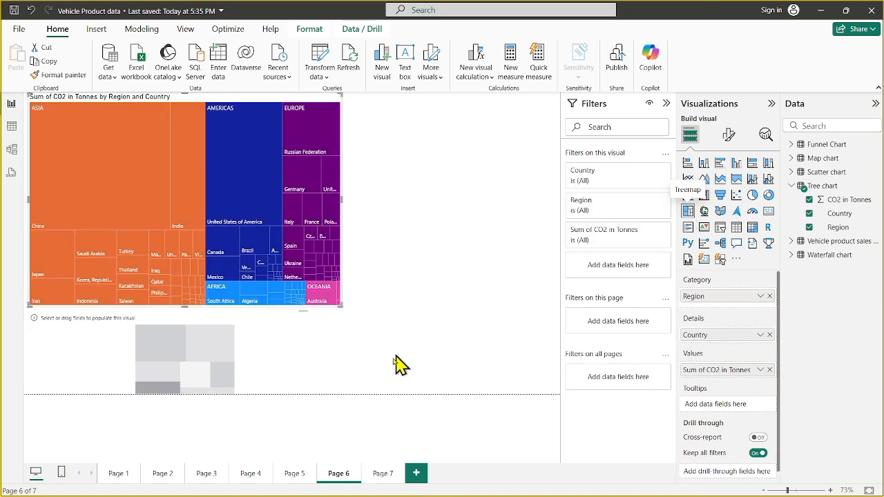
- Go to Page 7, collapse the Tree chart table's fields and expand those of the Map chart table
click(382, 474)
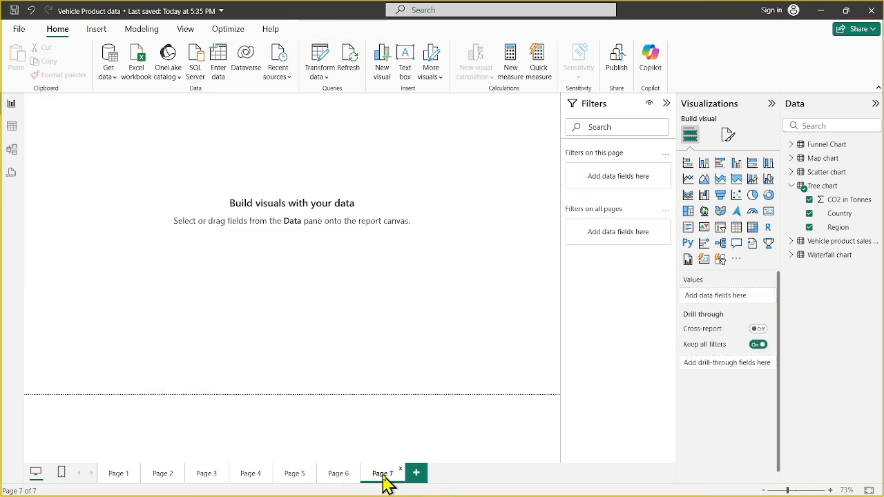
click(813, 185)
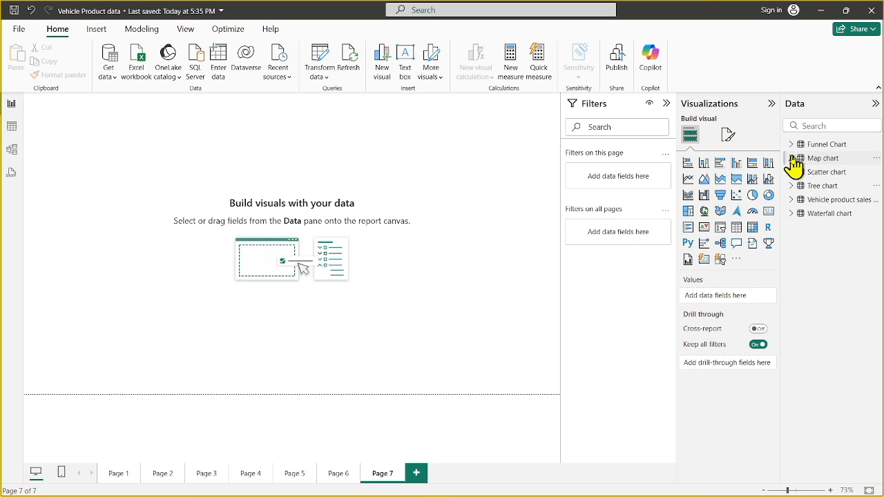
click(792, 160)
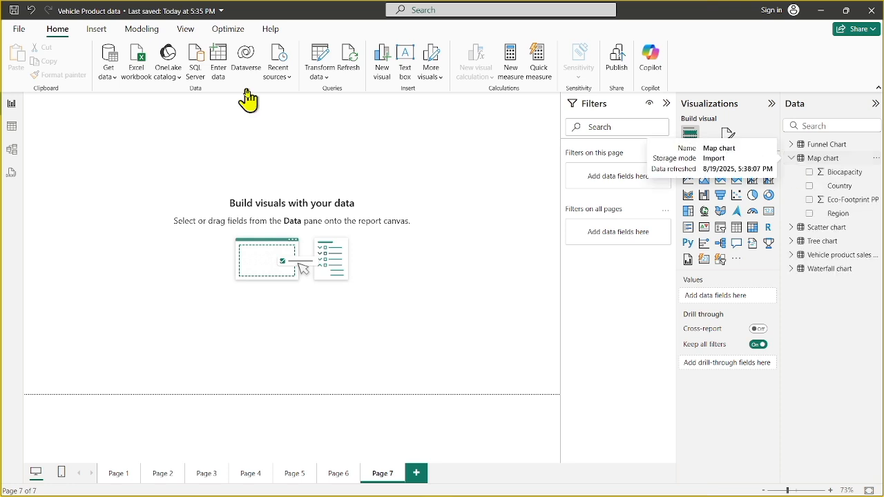
- Examine the Country, Biocapacity and Eco-Footprint PP columns of the Map chart table in Table view and return to the report
click(11, 127)
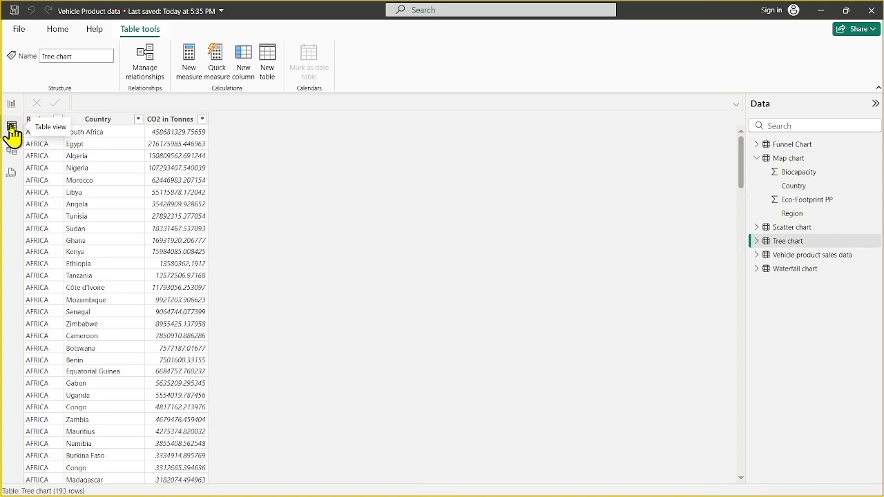
click(787, 161)
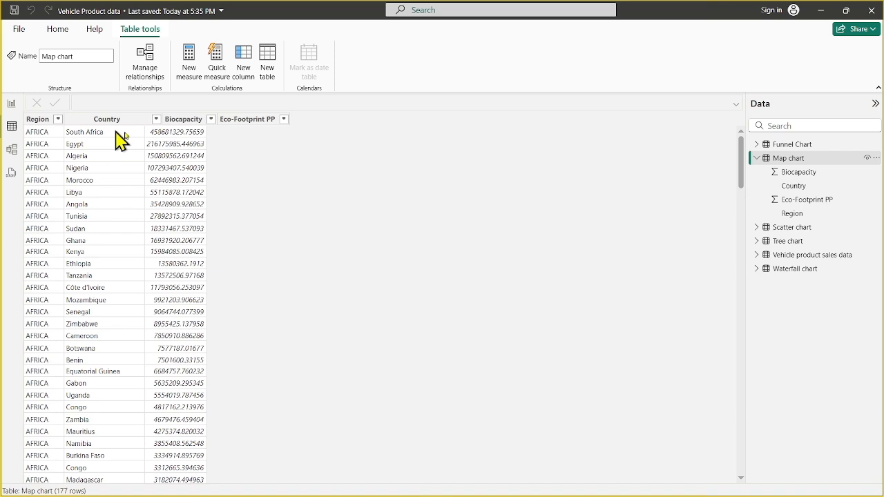
click(130, 122)
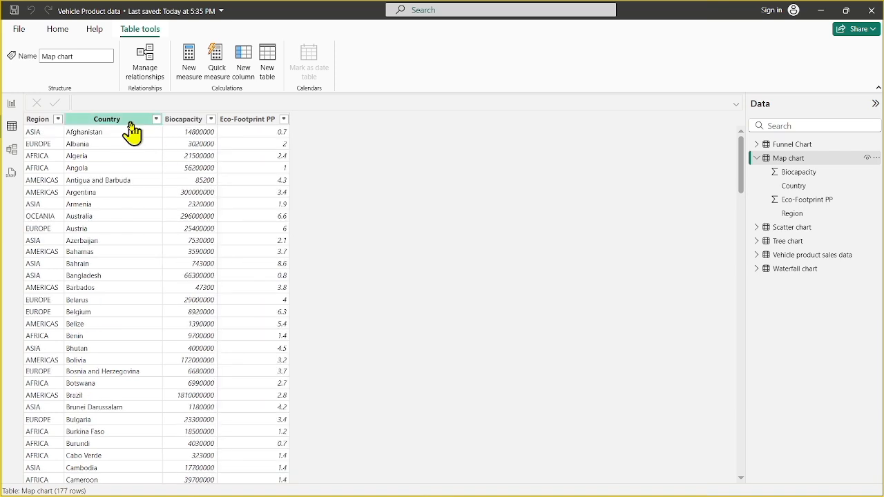
click(251, 122)
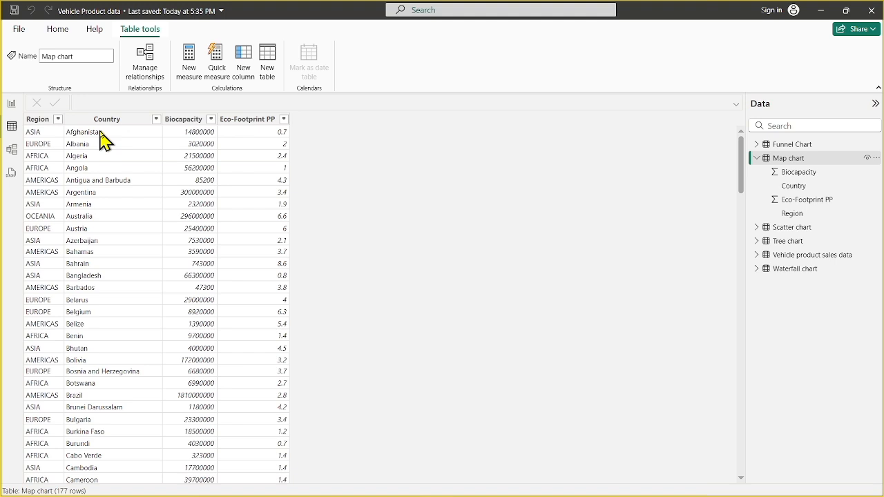
click(207, 167)
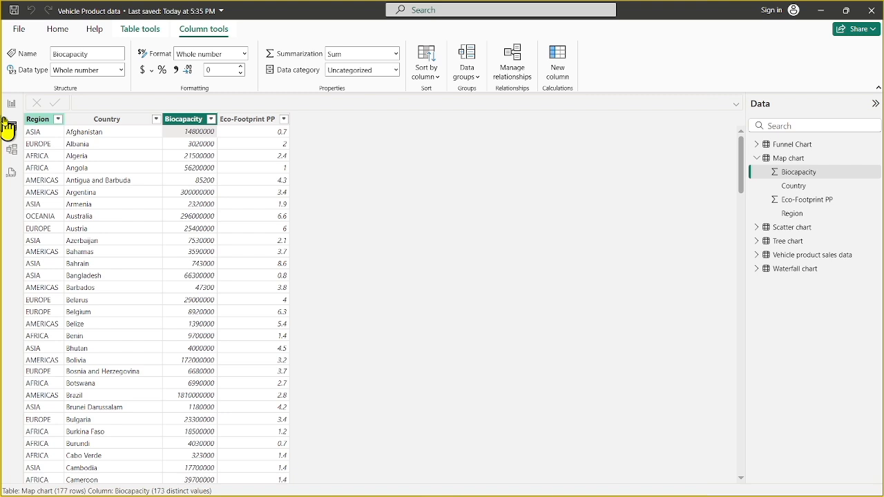
click(11, 104)
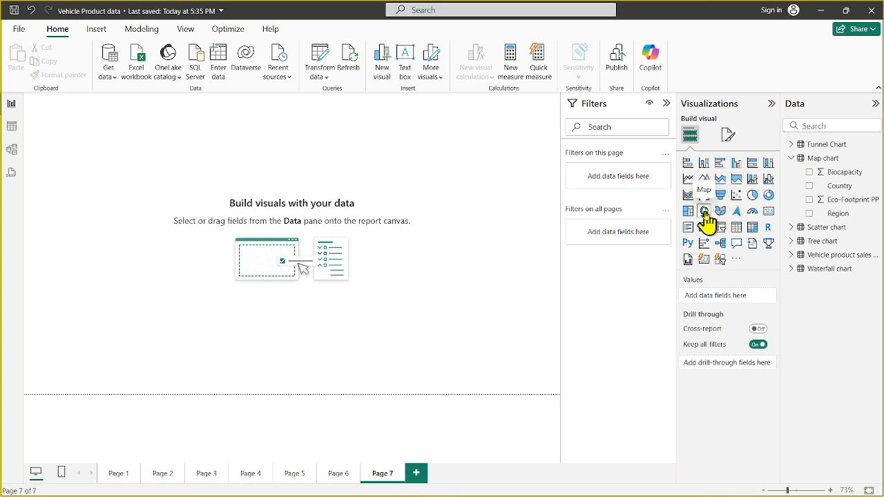
- Add a map visual to Page 7 with Country from the Map chart table as its location, and enlarge it
click(704, 212)
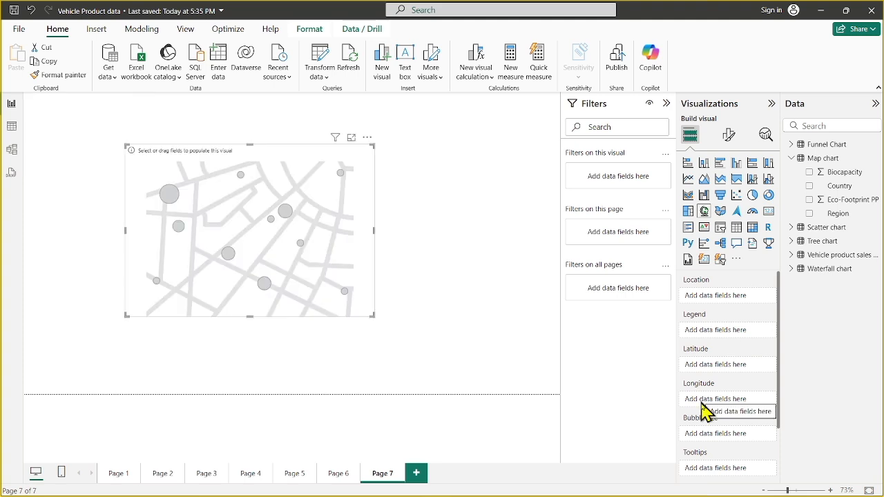
mouse_move(780, 361)
mouse_down()
mouse_move(793, 435)
mouse_move(790, 355)
mouse_up()
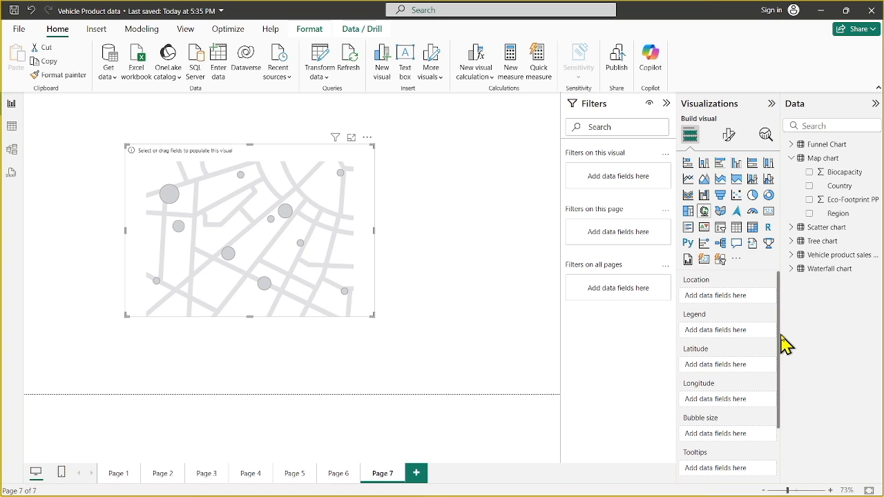
drag(839, 186, 709, 298)
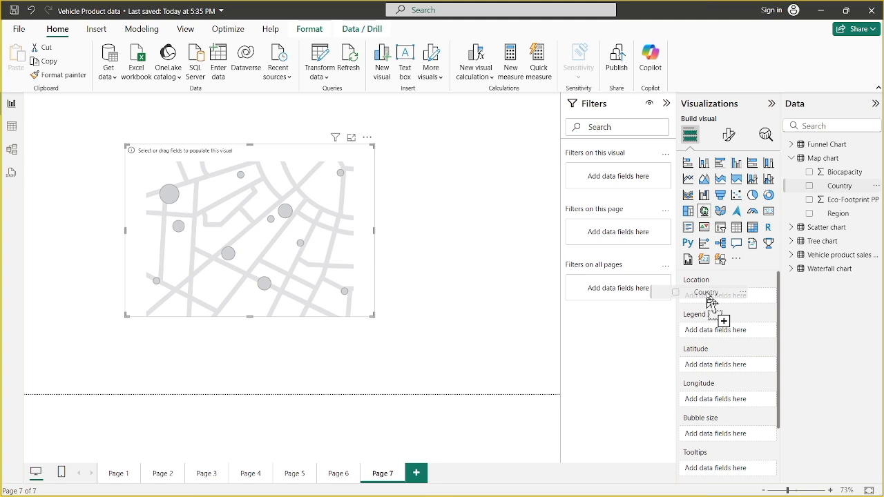
drag(710, 300, 708, 298)
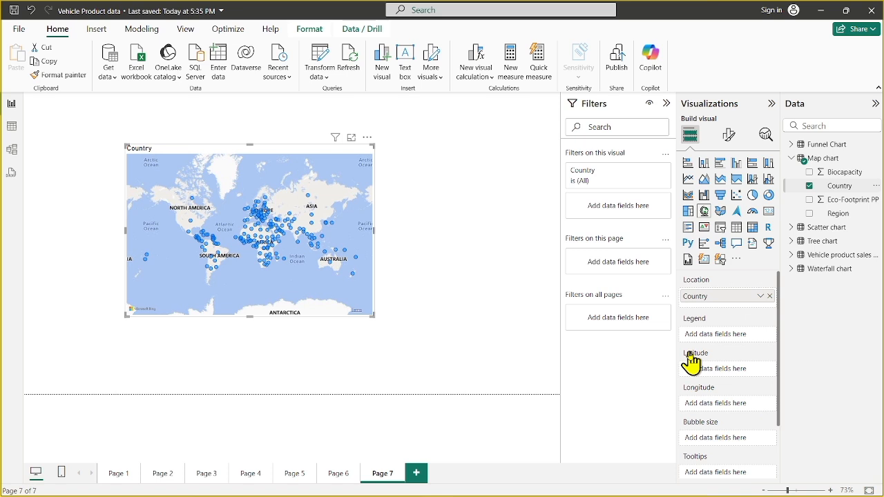
drag(373, 316, 439, 357)
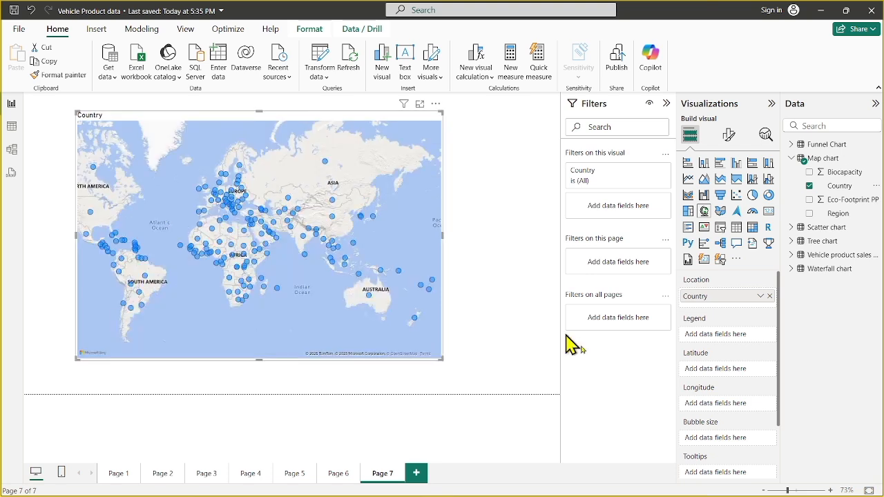
- Set Biocapacity as the map's bubble size and inspect the country bubbles over Asia
drag(835, 172, 712, 449)
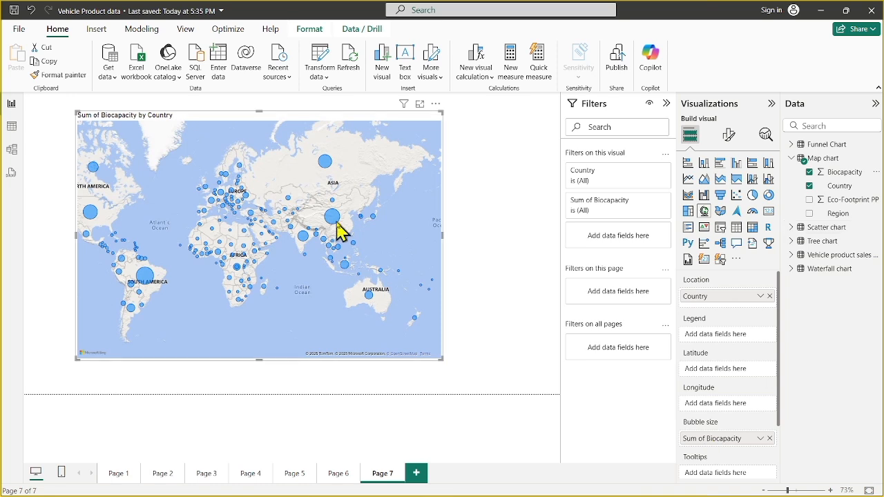
mouse_move(332, 214)
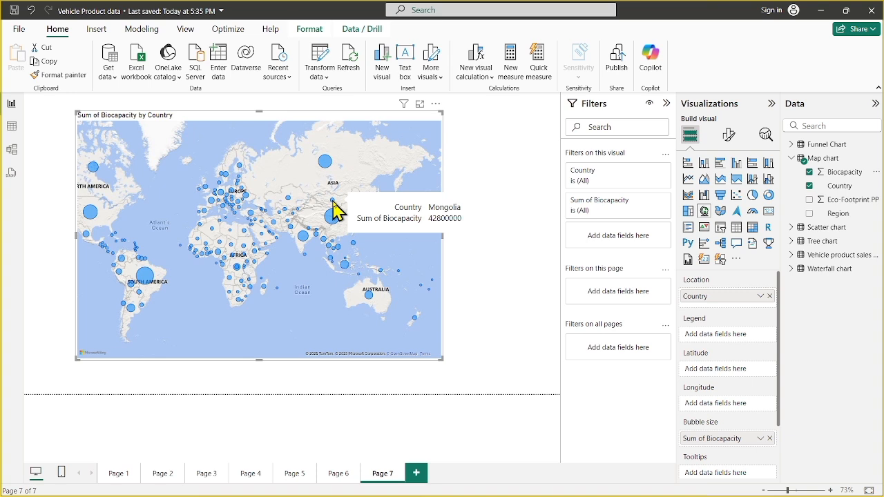
mouse_move(325, 163)
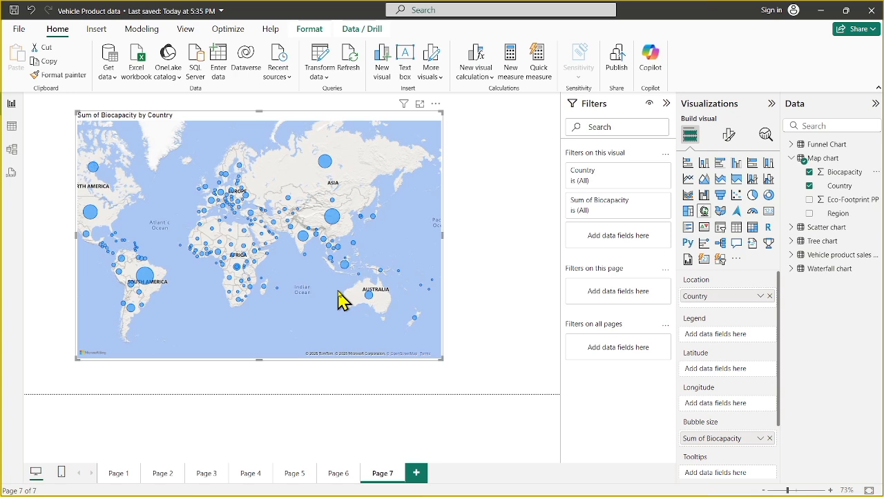
- Set the map's bubble size to 15 and widen the map visual on the page
click(729, 135)
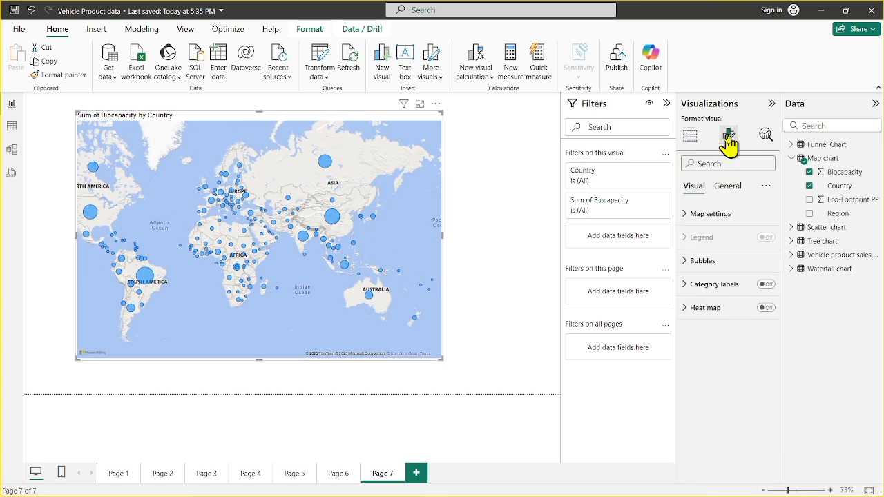
click(683, 262)
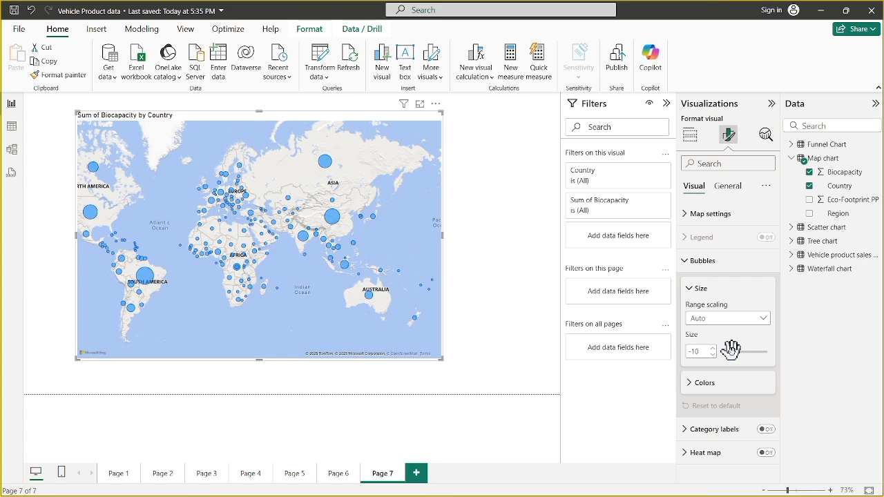
drag(731, 350, 738, 350)
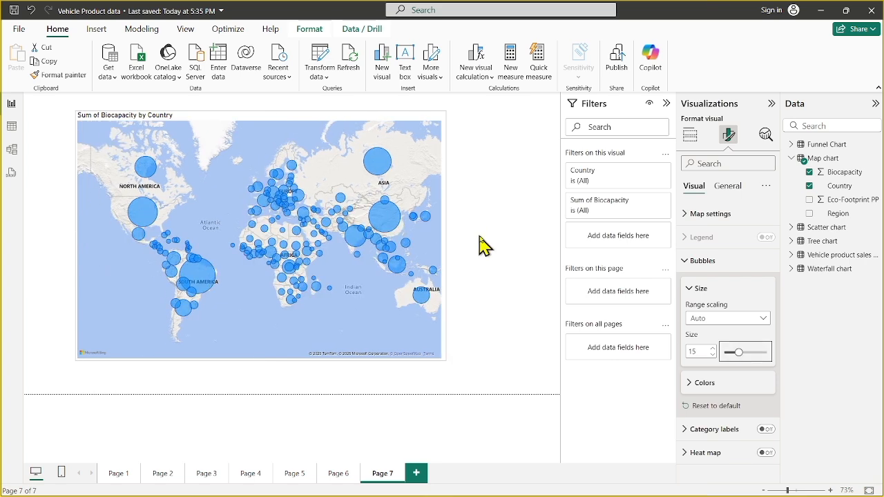
drag(479, 237, 530, 227)
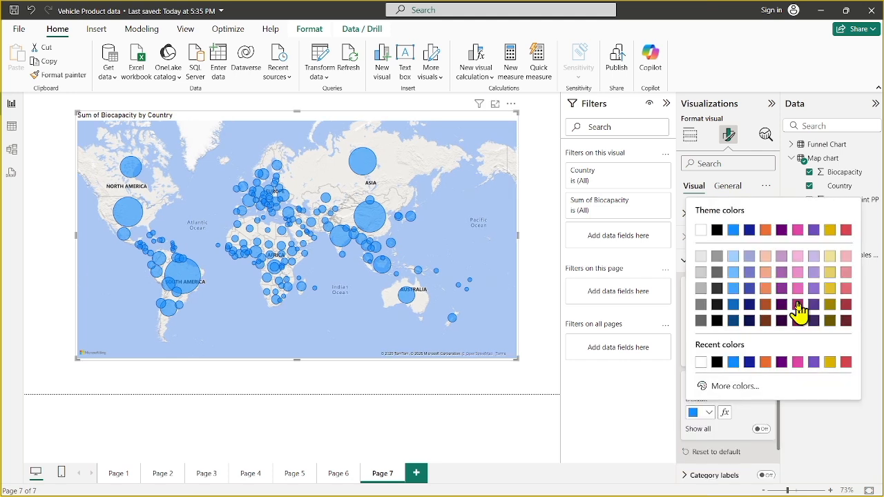
- Recolour the map bubbles dark pink and turn on the category labels to show country names
click(797, 304)
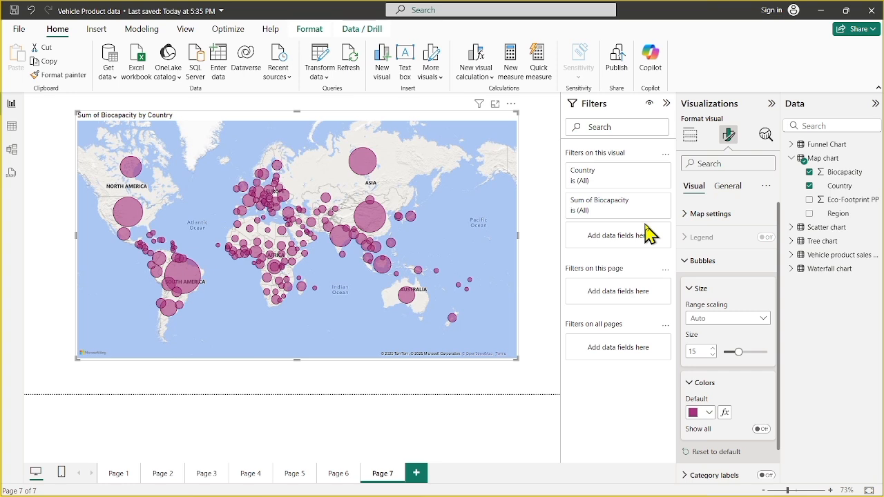
scroll(740, 438, down, 1)
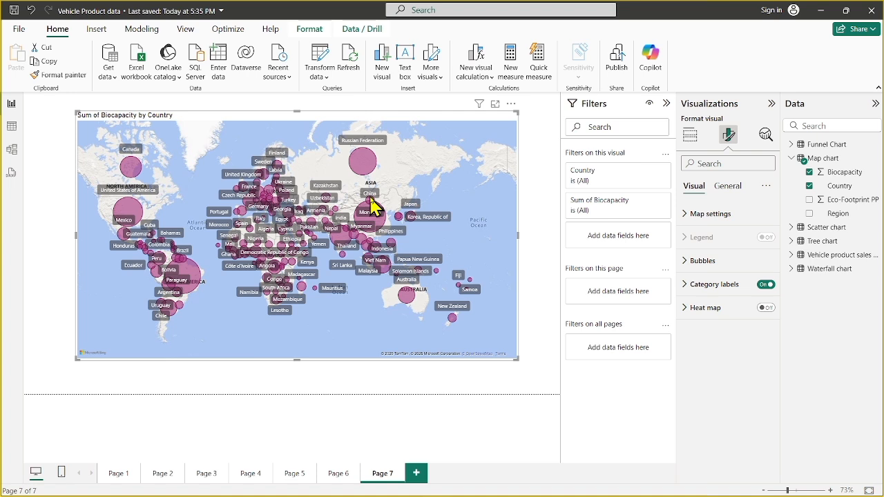
mouse_move(366, 212)
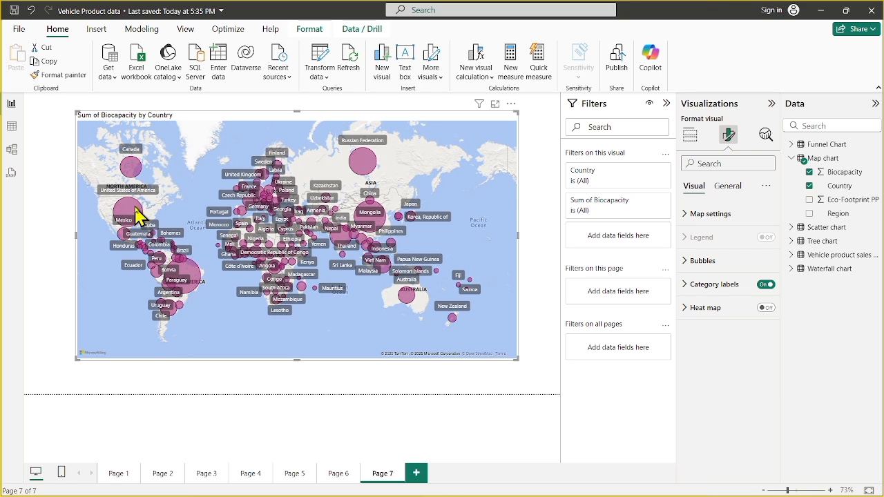
- Try the Aerial map style, set it to Dark instead, and change the default bubble colour to light blue
click(708, 213)
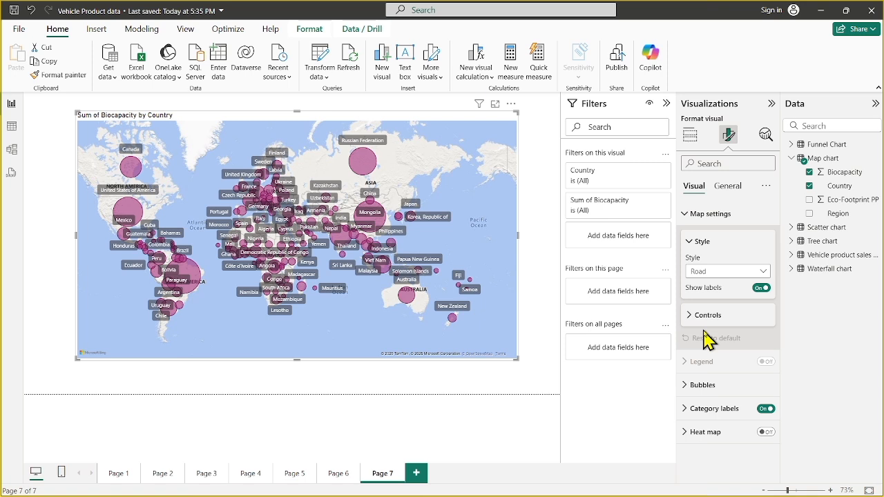
click(718, 272)
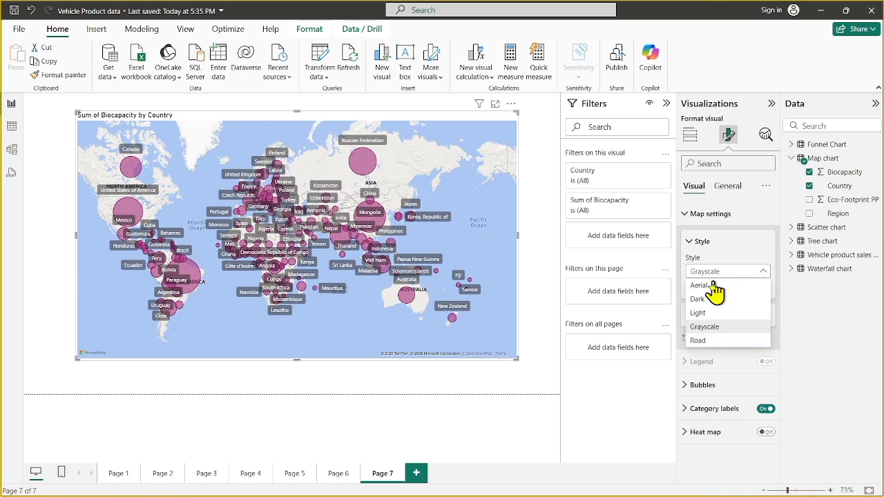
click(712, 286)
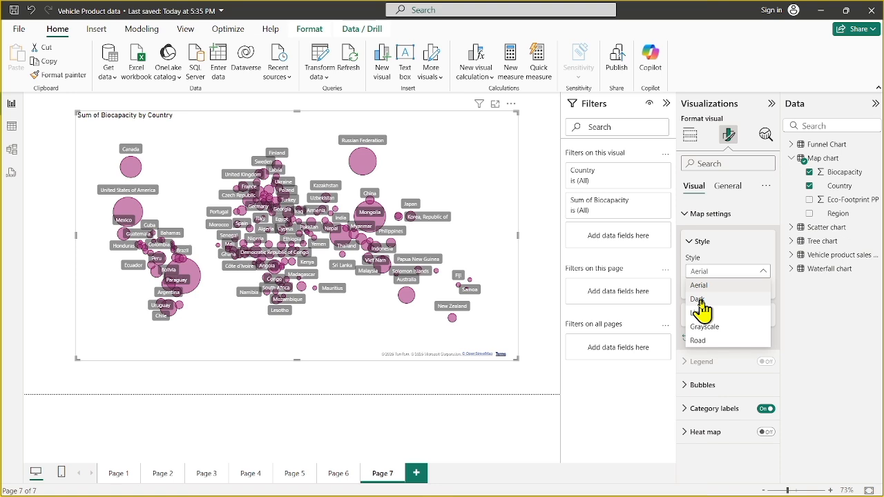
click(698, 300)
click(710, 387)
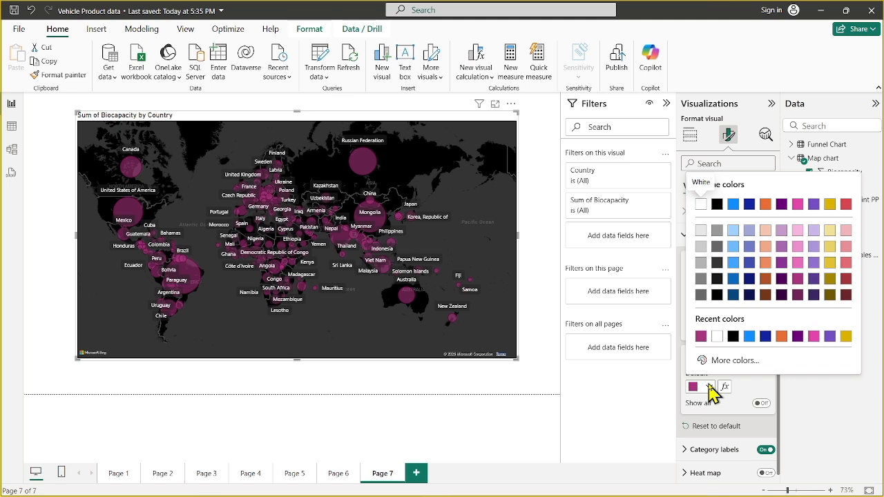
click(733, 231)
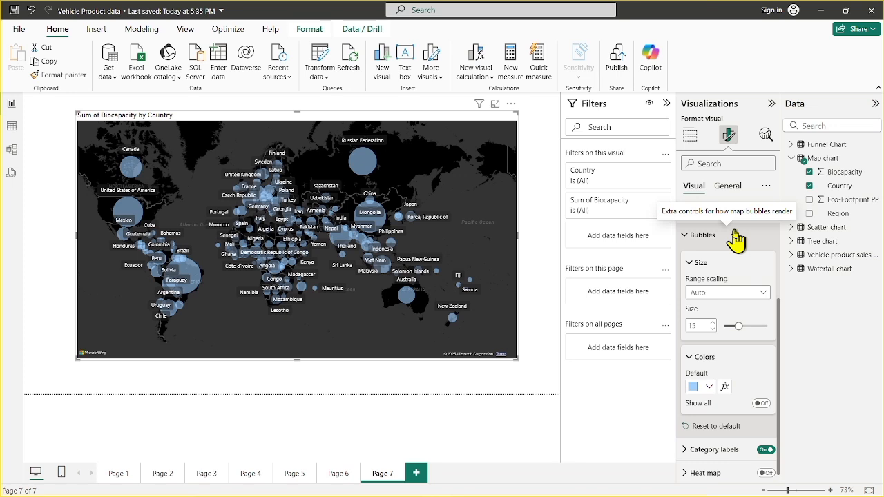
- Give the map visual a dark grey background and a pink visual border with slightly rounded corners
click(727, 188)
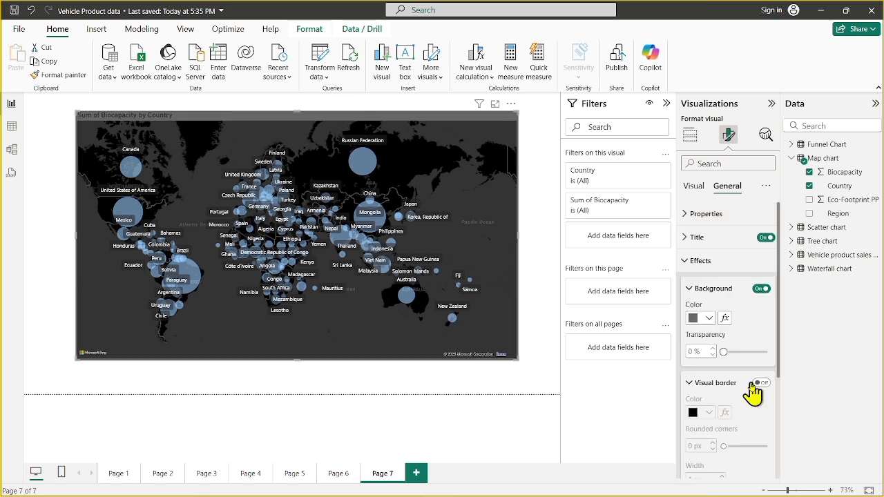
click(761, 383)
click(700, 412)
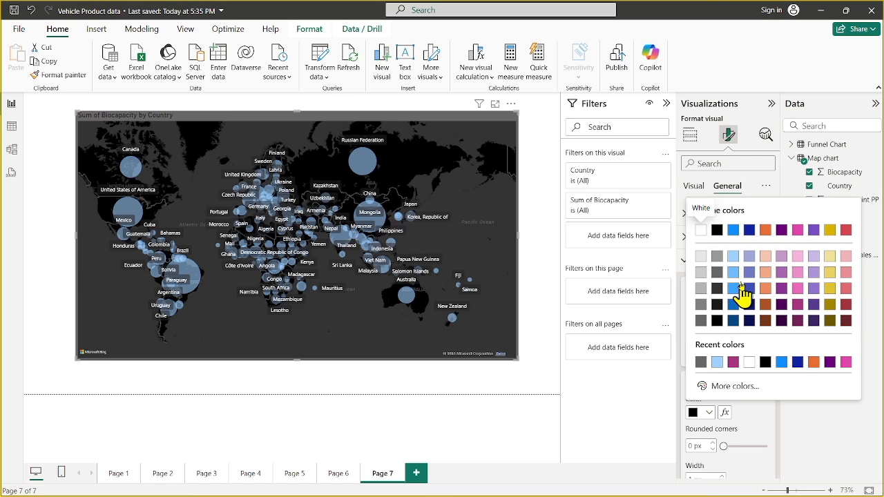
click(797, 272)
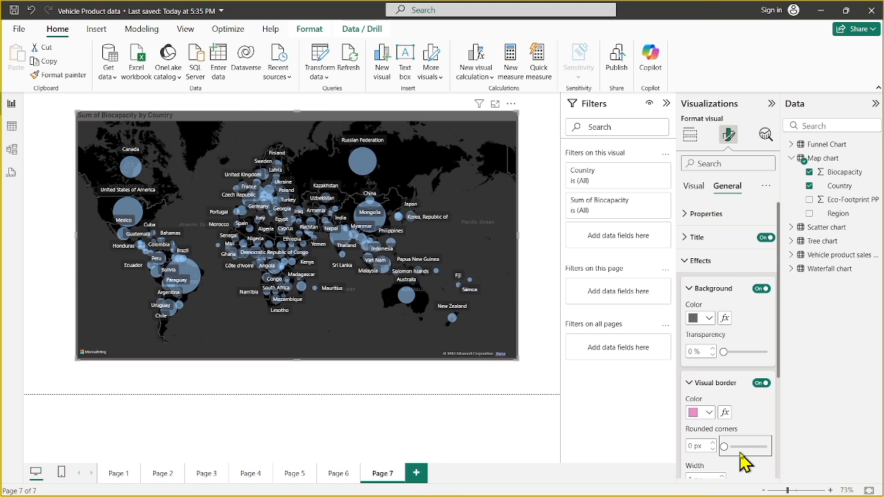
drag(724, 446, 726, 445)
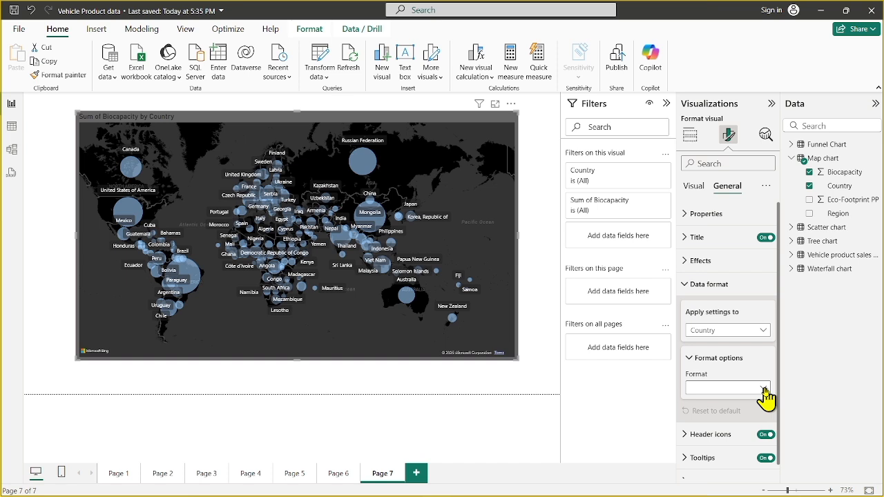
- Convert the bubble map to a filled map and set its default fill colour to light pink
click(693, 187)
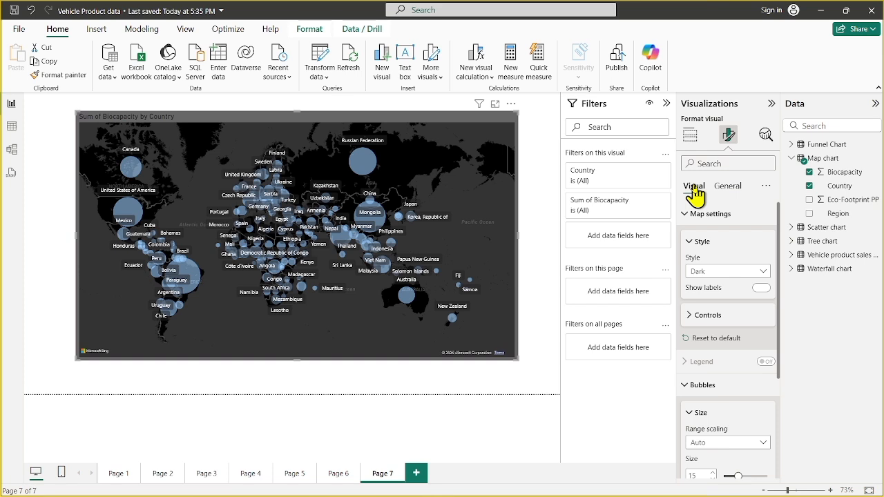
click(690, 135)
click(720, 211)
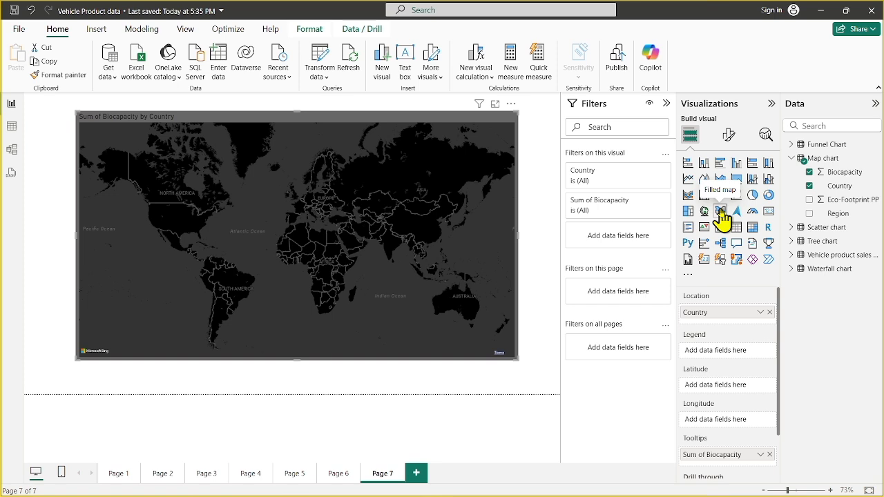
click(720, 212)
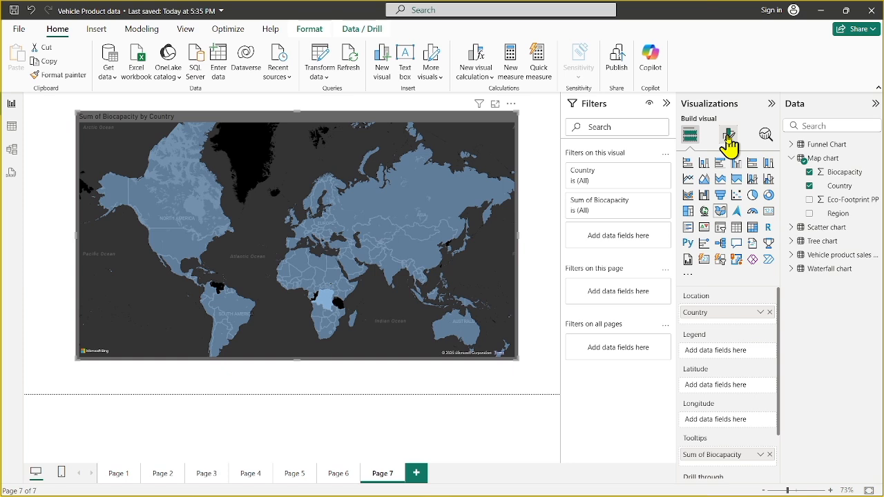
click(729, 135)
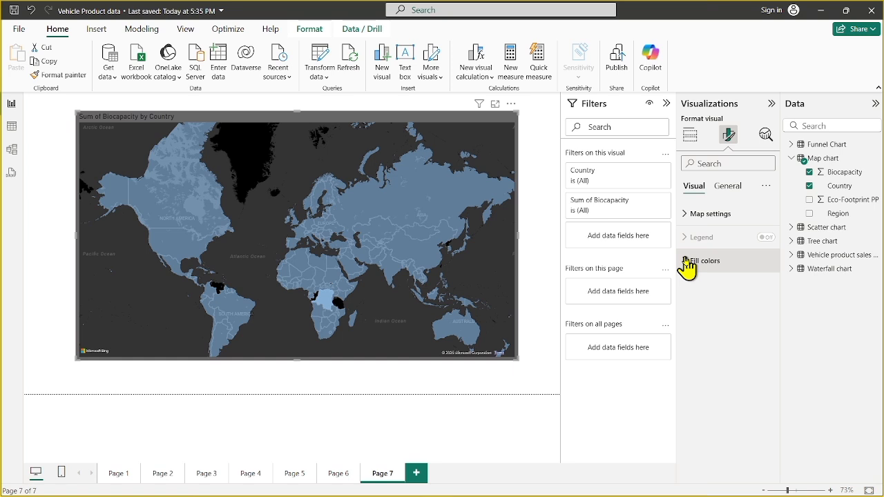
click(687, 266)
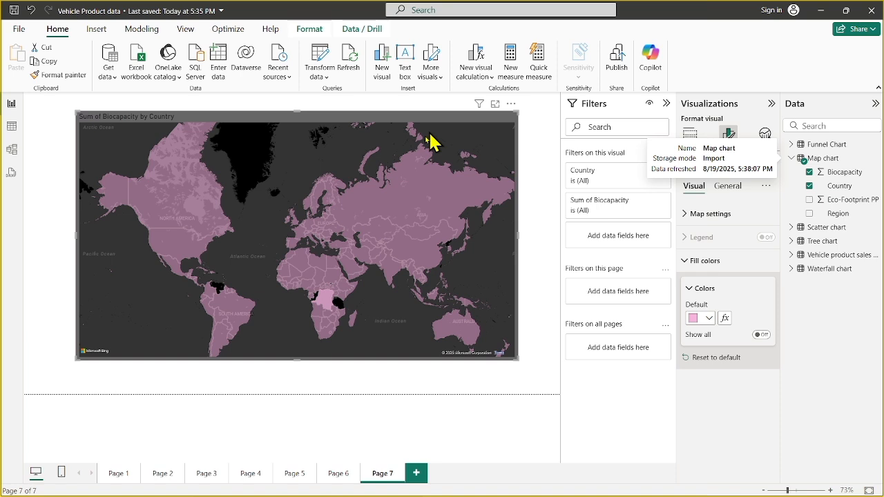
- Use Biocapacity as the filled map's legend and inspect the tooltips of countries in North America, Europe and Asia
mouse_move(383, 220)
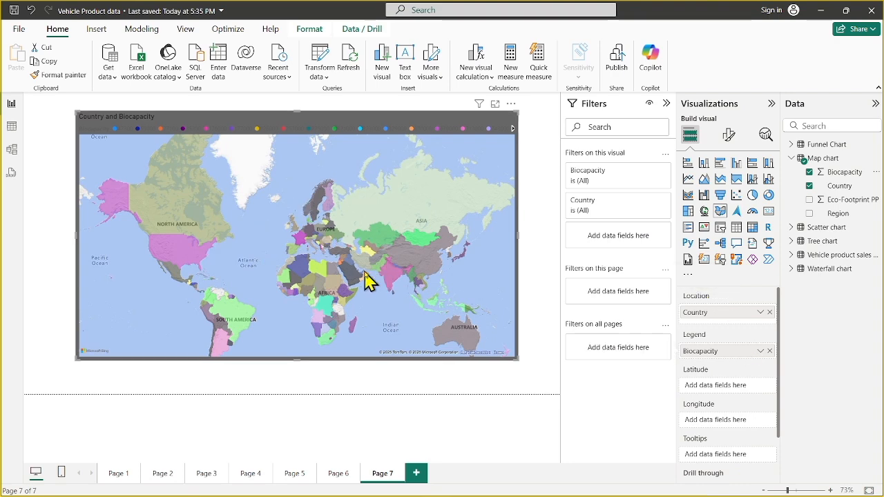
mouse_move(366, 273)
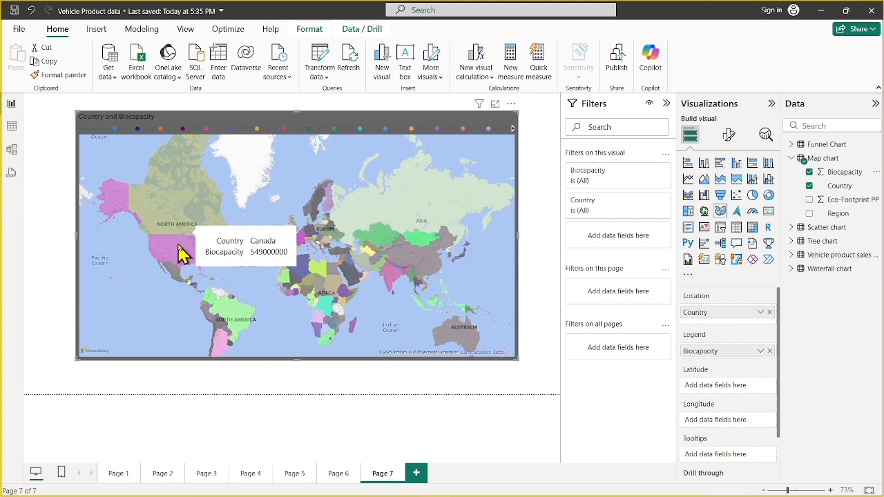
mouse_move(183, 251)
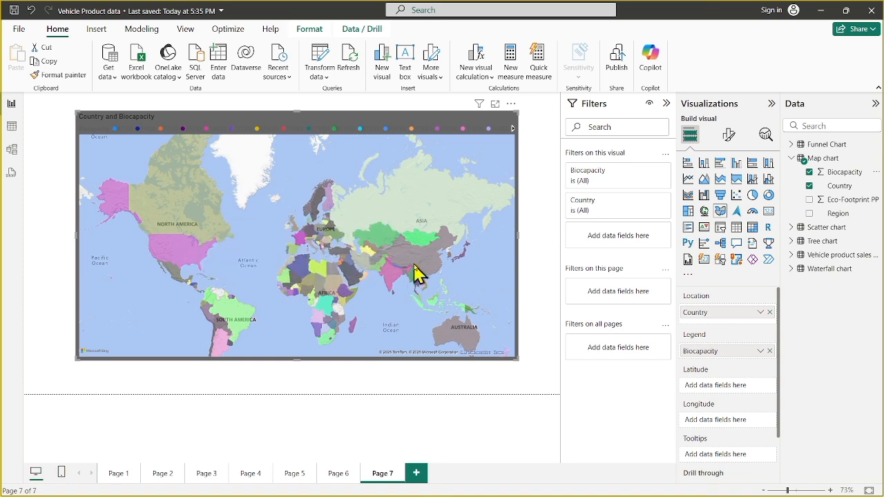
mouse_move(422, 271)
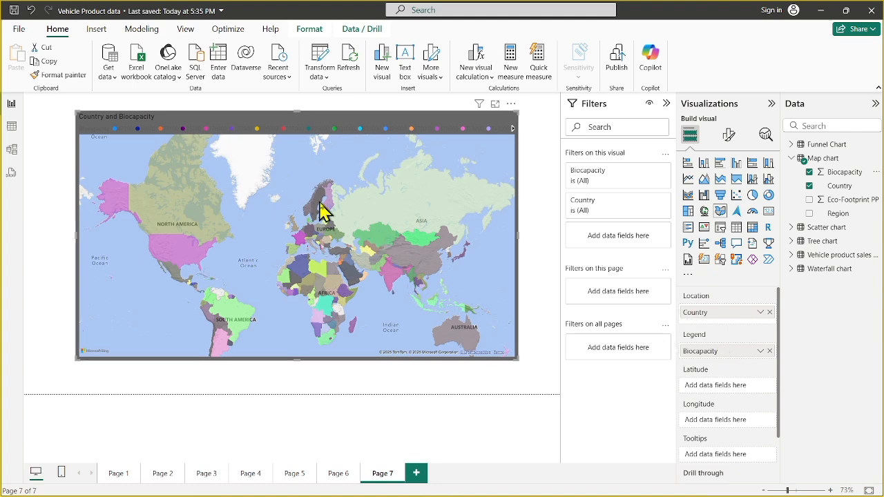
mouse_move(325, 212)
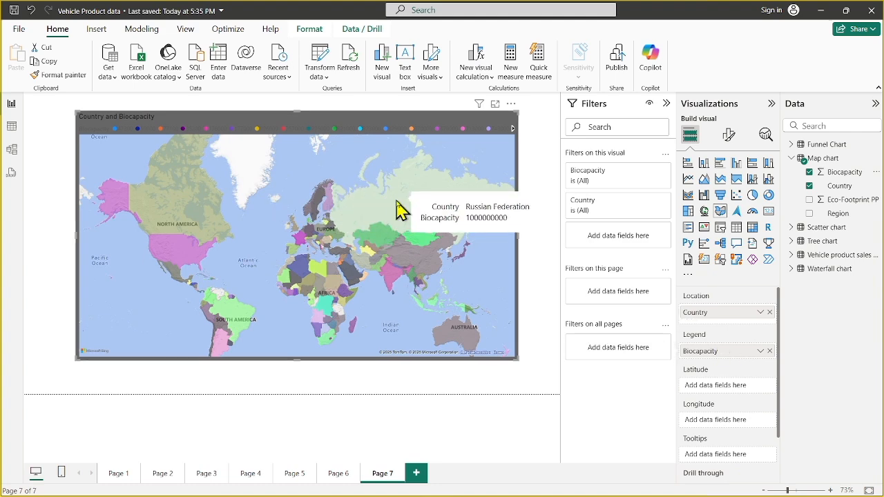